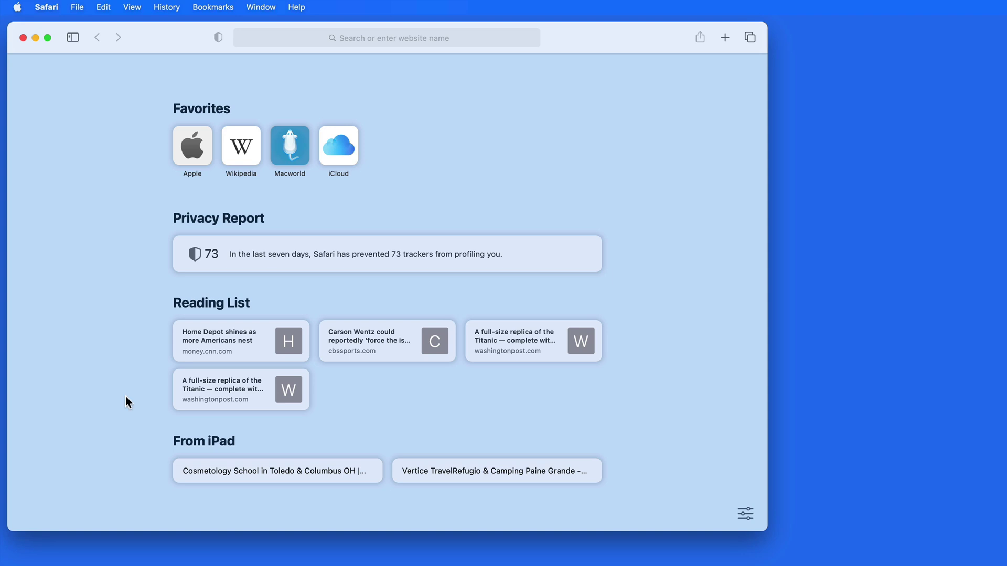
# Step: Keep new tabs opening with the Start Page in Safari's general settings
pyautogui.click(745, 514)
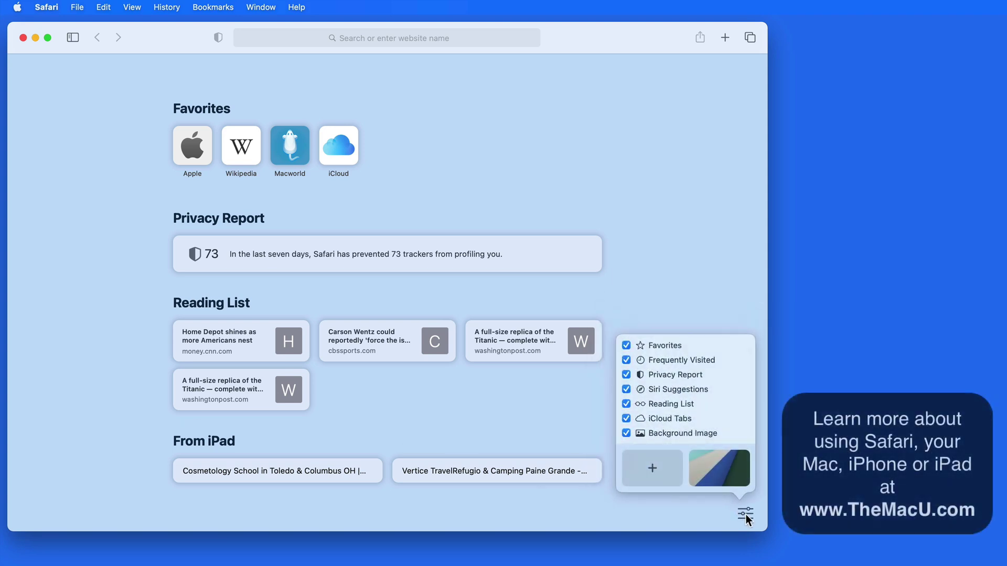
pyautogui.click(746, 514)
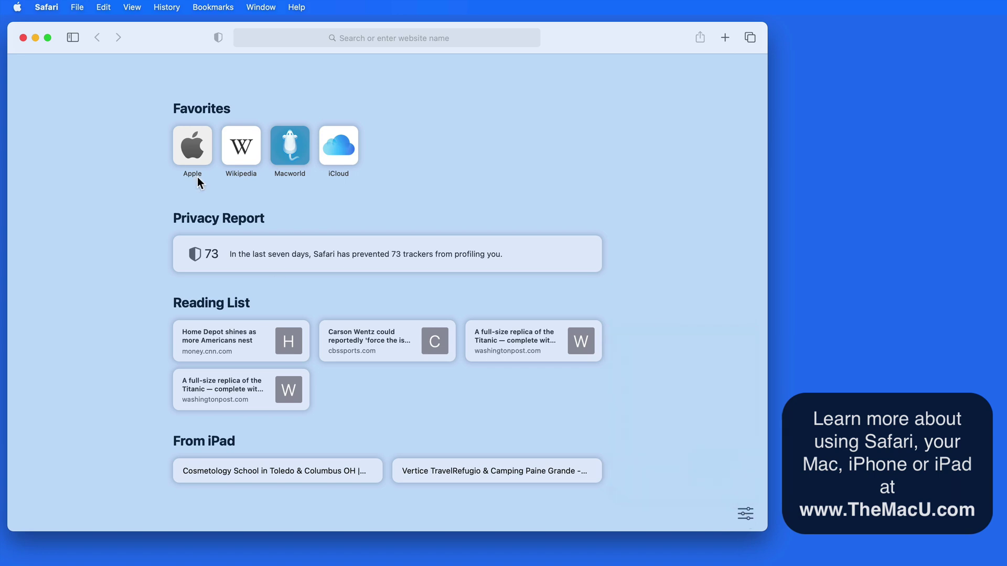
pyautogui.press('super+comma')
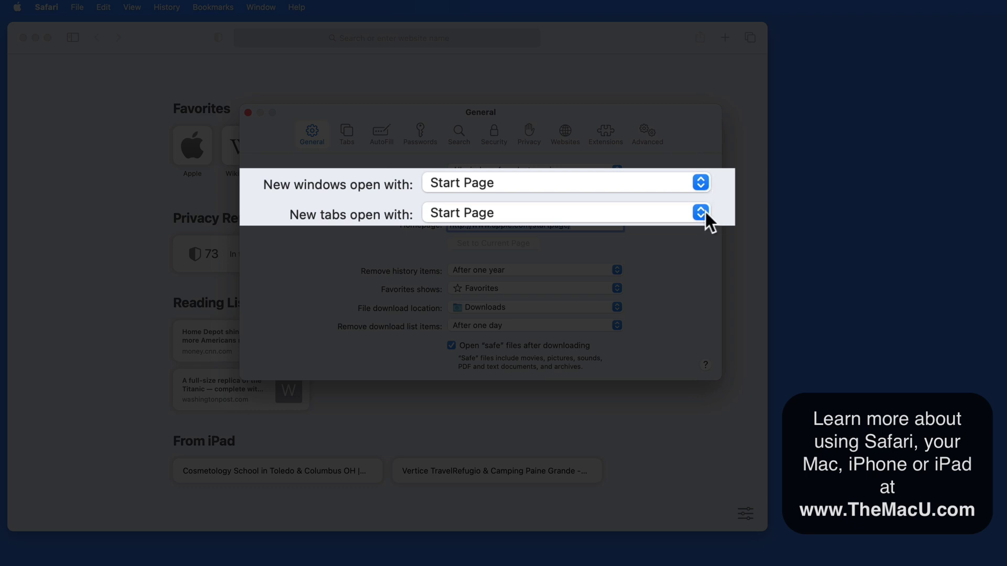
pyautogui.click(617, 207)
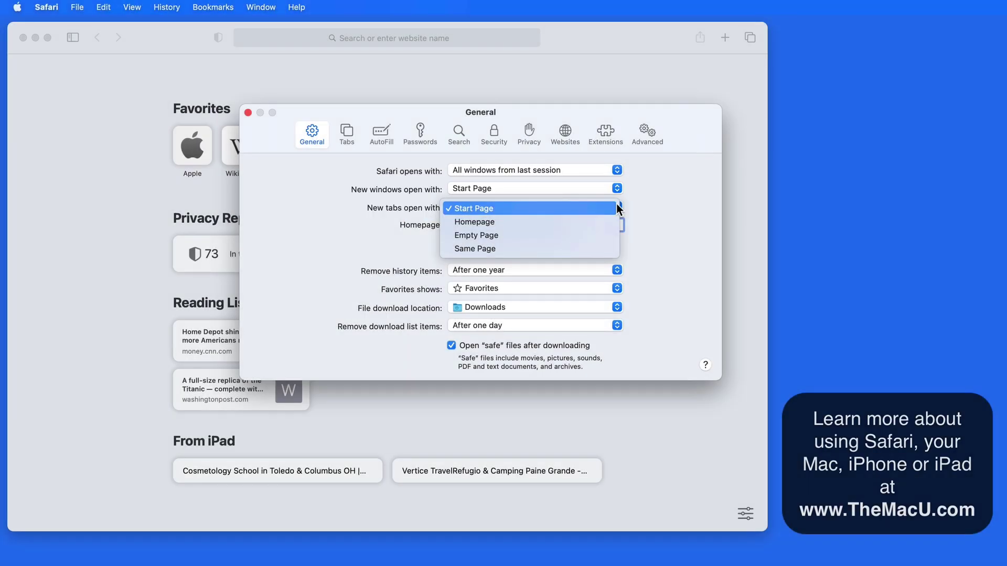
pyautogui.click(617, 207)
pyautogui.click(247, 112)
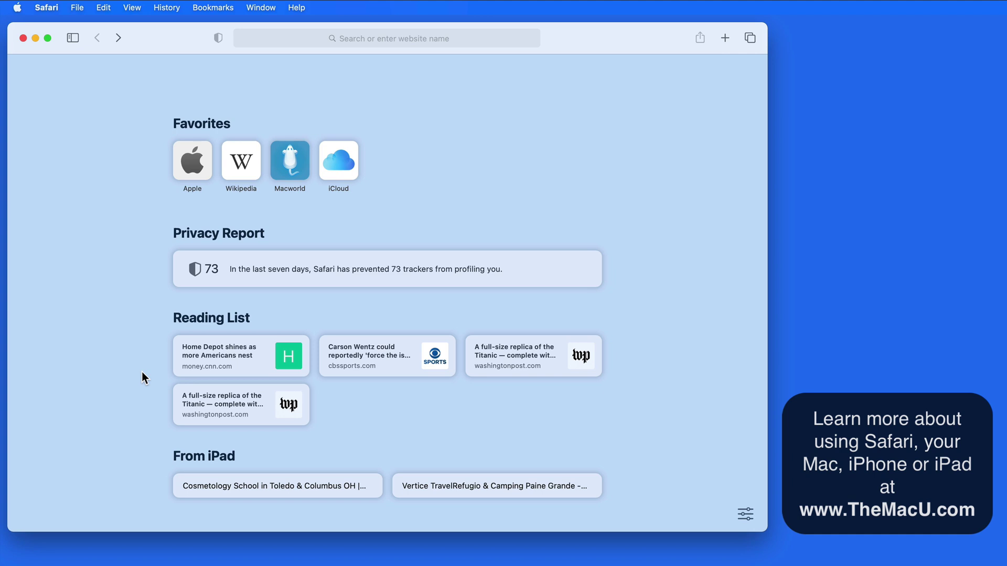
# Step: Drag CNN and NPR from the News folder into Favorites right after Wikipedia
pyautogui.click(73, 37)
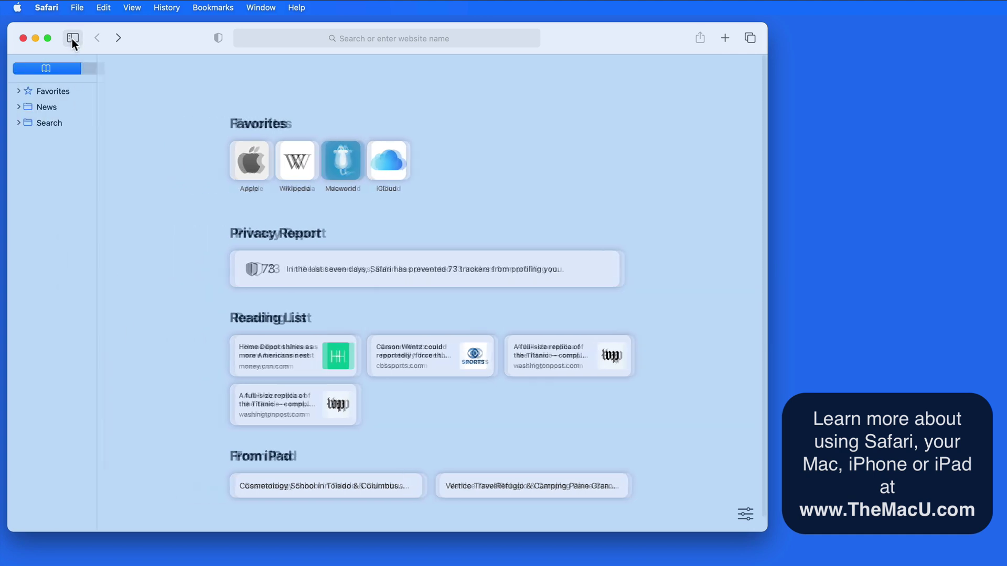
pyautogui.click(19, 90)
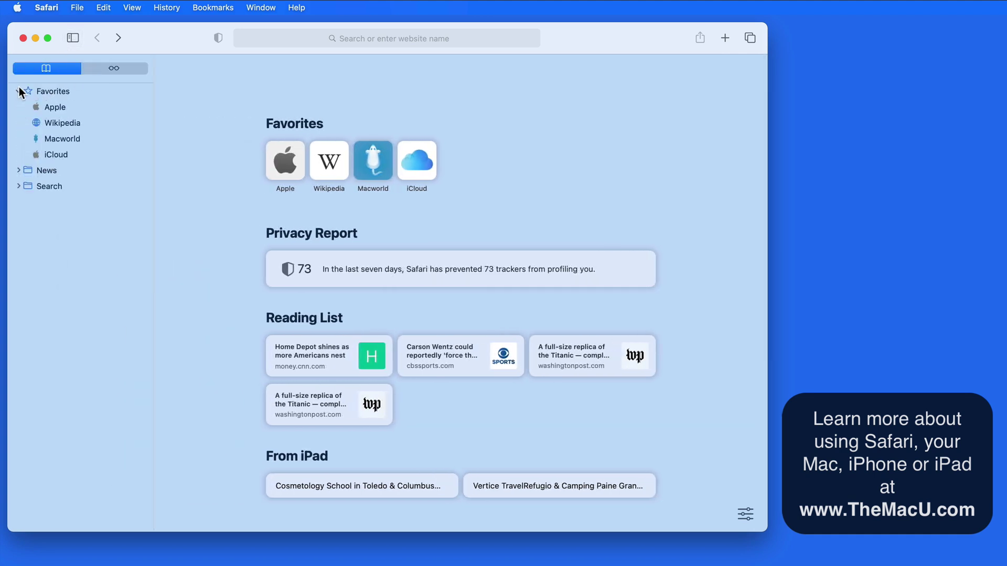
pyautogui.click(19, 170)
pyautogui.moveTo(54, 188); pyautogui.dragTo(56, 127)
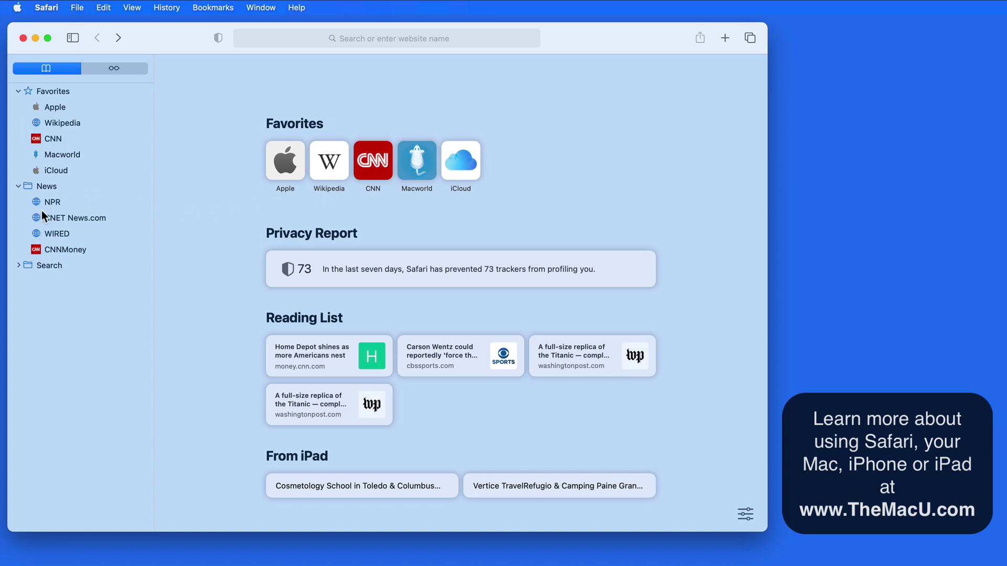
pyautogui.moveTo(52, 203); pyautogui.dragTo(410, 168)
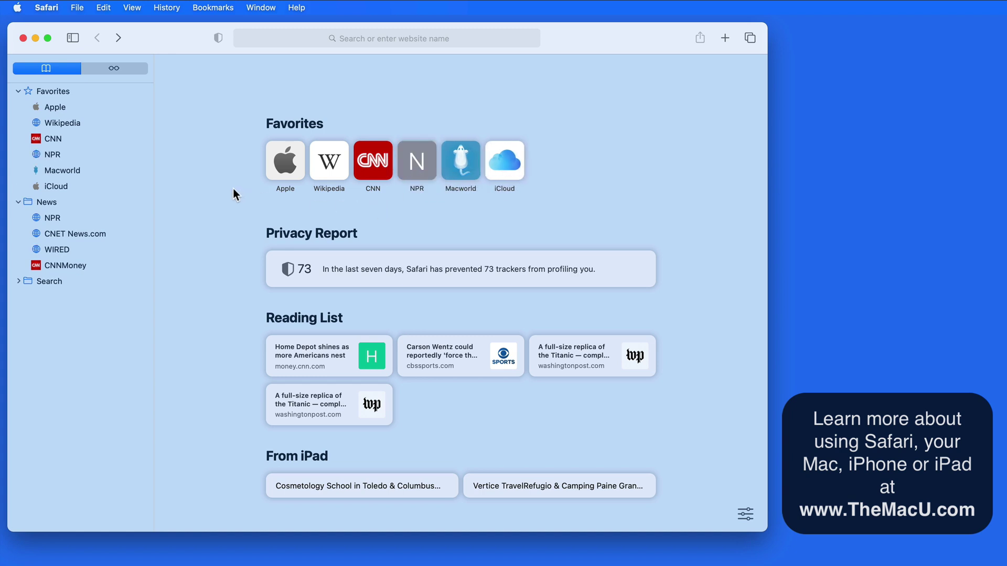
pyautogui.click(73, 37)
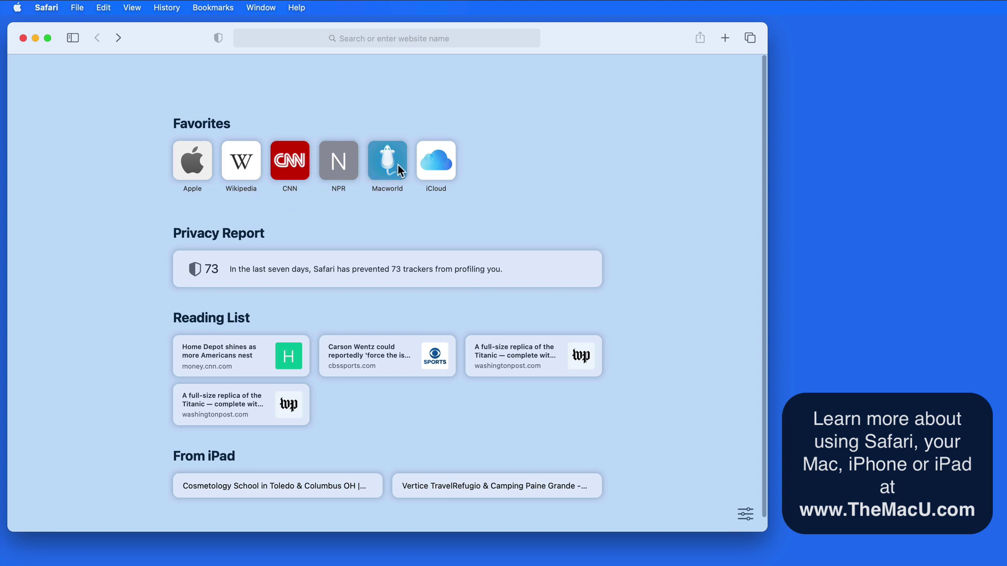
# Step: Delete the CNN tile from the start page Favorites
pyautogui.rightClick(297, 160)
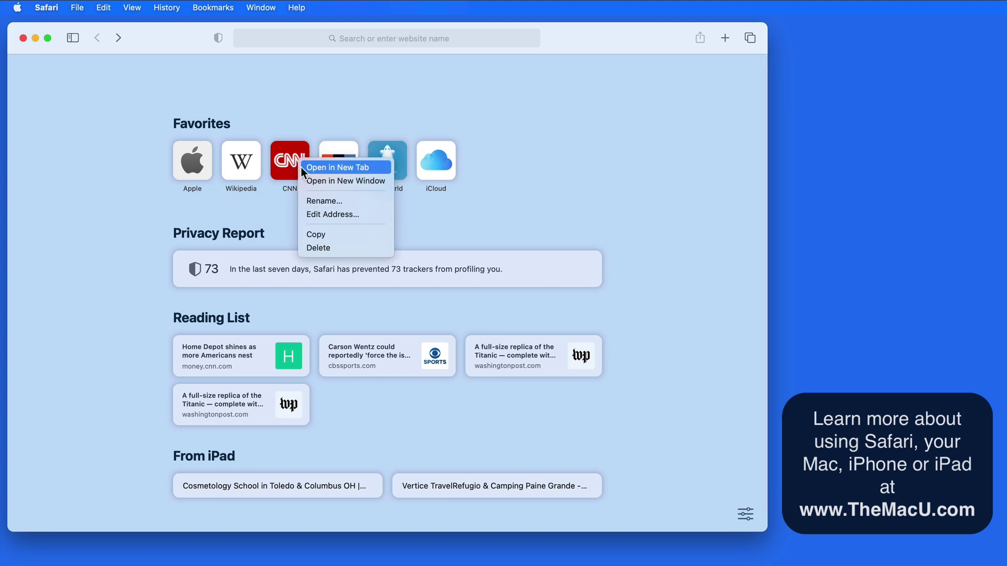
pyautogui.click(306, 248)
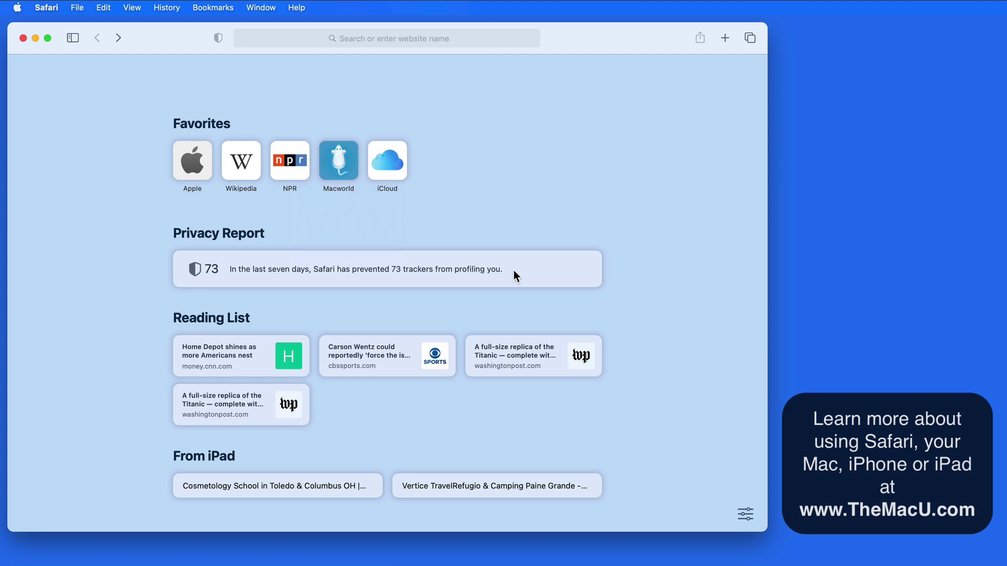
# Step: Open the full Privacy Report, review espn.com's trackers, then switch to the Trackers list
pyautogui.click(514, 270)
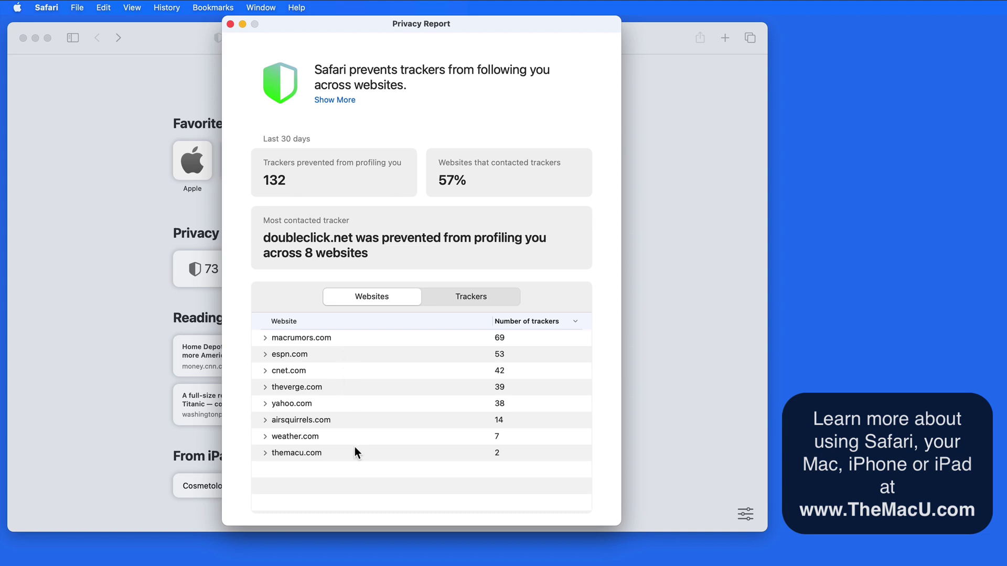
pyautogui.click(265, 355)
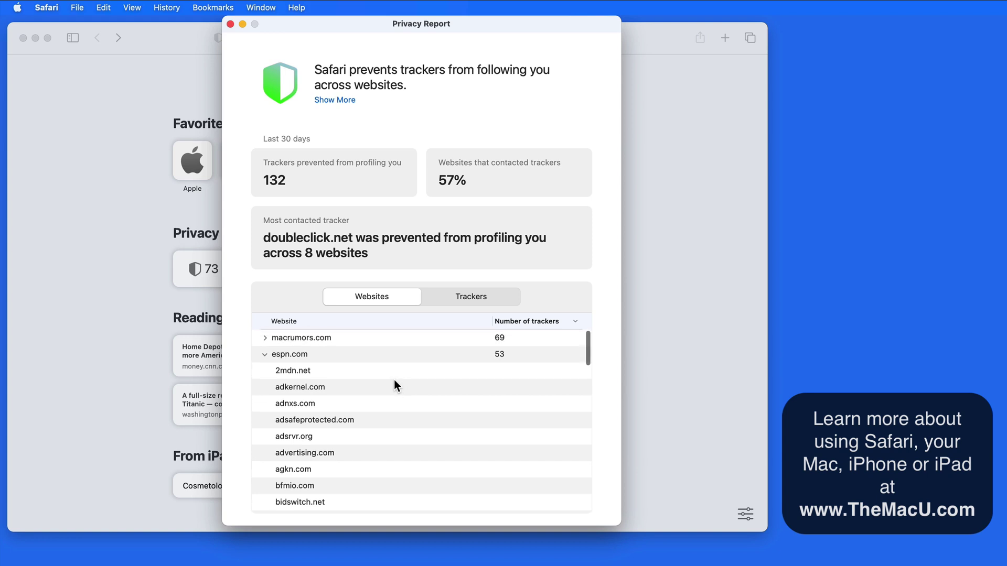
pyautogui.scroll(-5, 394, 383)
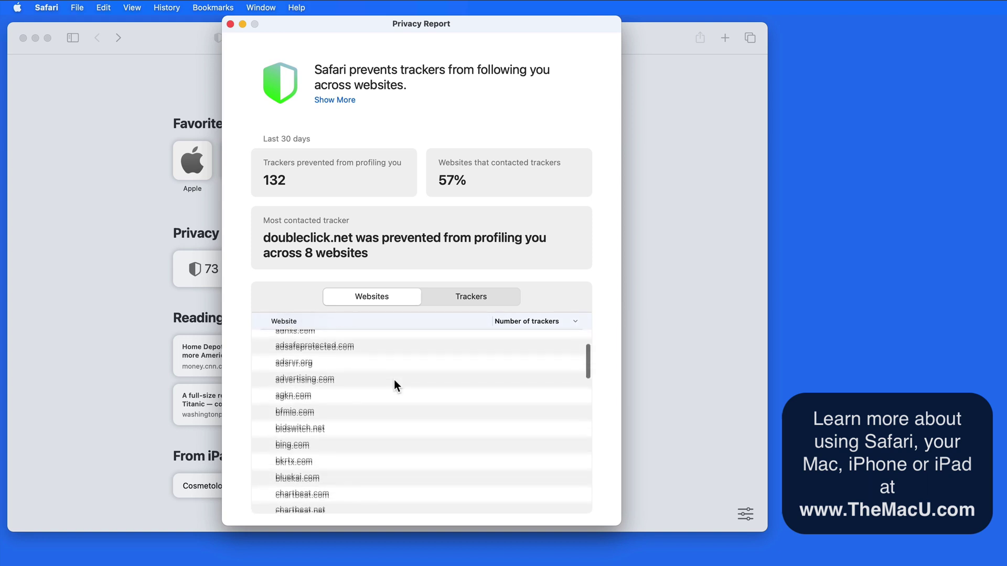
pyautogui.scroll(-6, 394, 383)
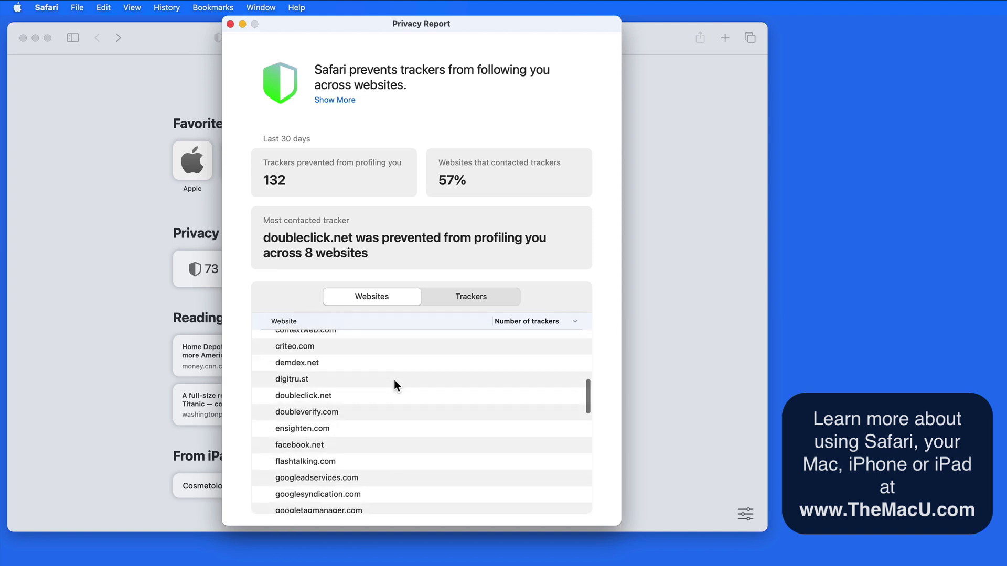
pyautogui.scroll(-1, 394, 383)
pyautogui.scroll(2, 394, 382)
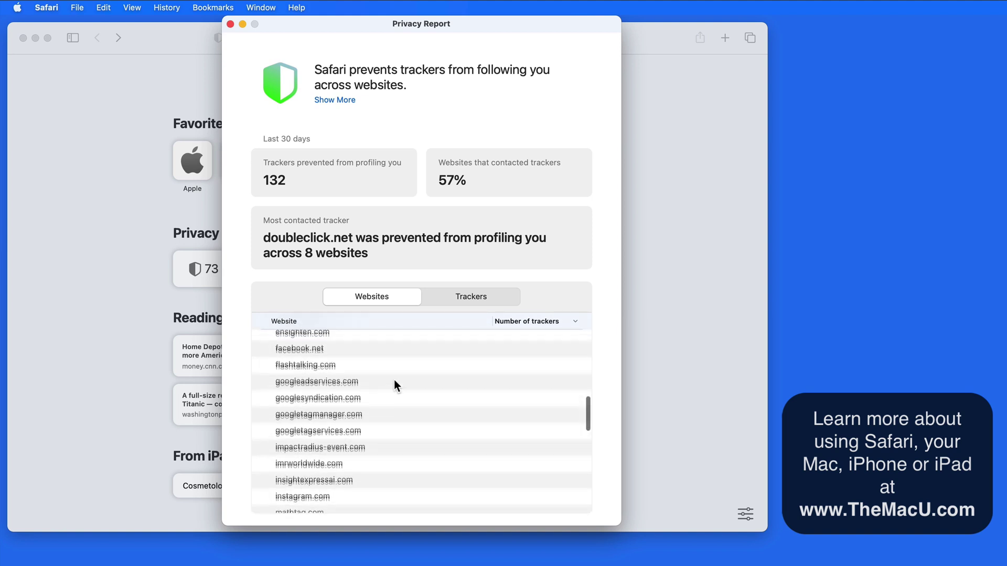
pyautogui.scroll(-1, 395, 383)
pyautogui.scroll(-6, 395, 380)
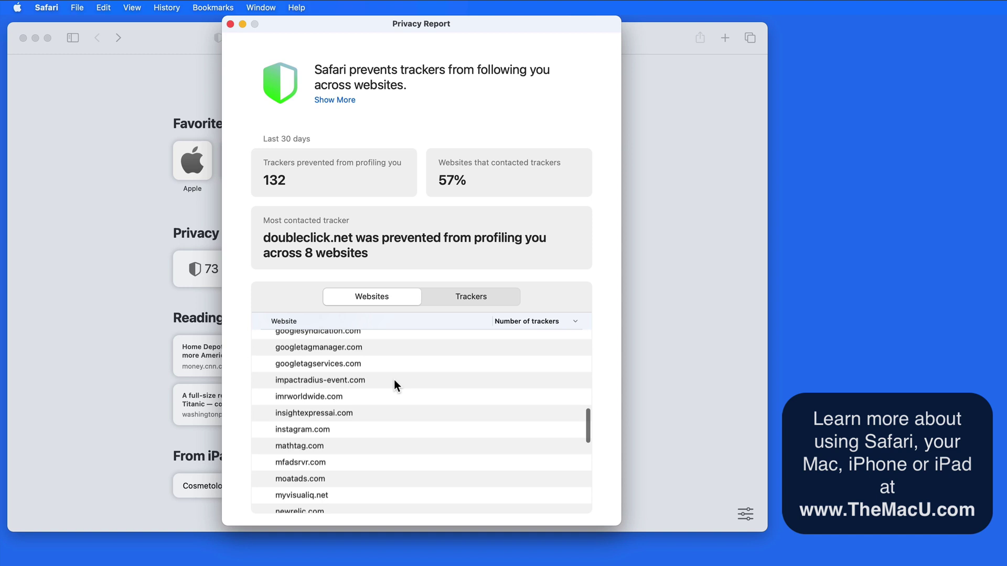
pyautogui.scroll(-8, 394, 380)
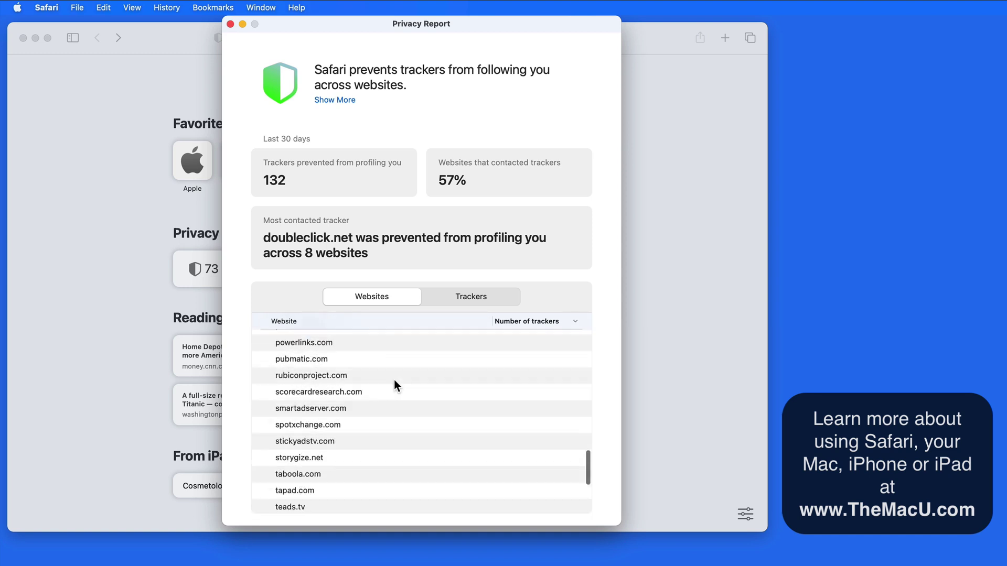
pyautogui.scroll(-2, 394, 386)
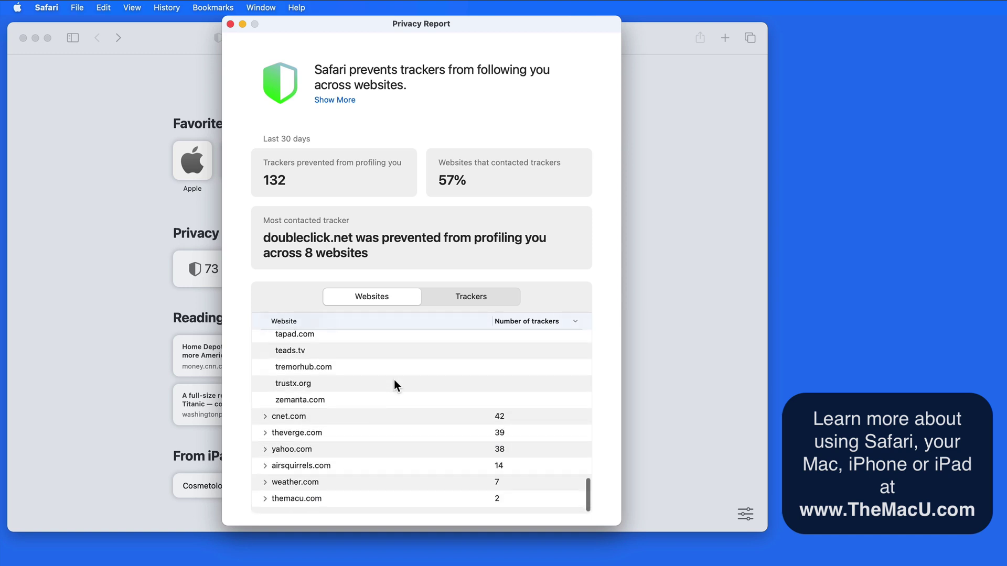
pyautogui.scroll(6, 394, 380)
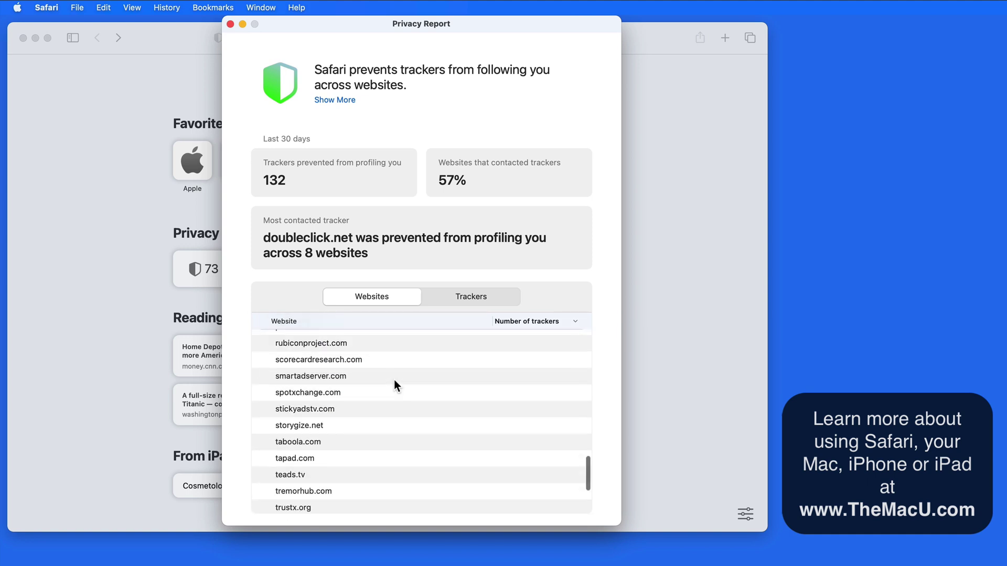
pyautogui.scroll(8, 395, 382)
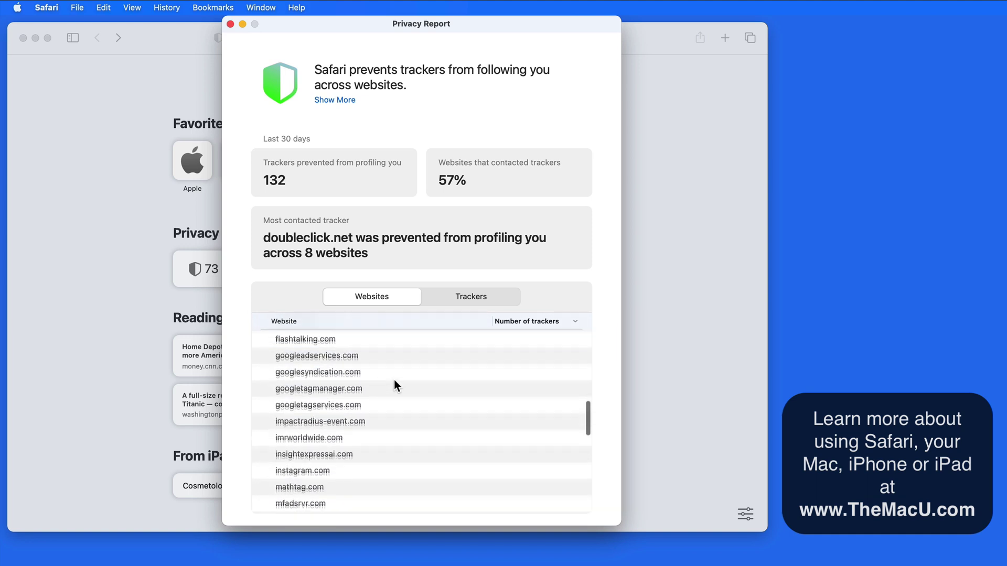
pyautogui.scroll(2, 394, 386)
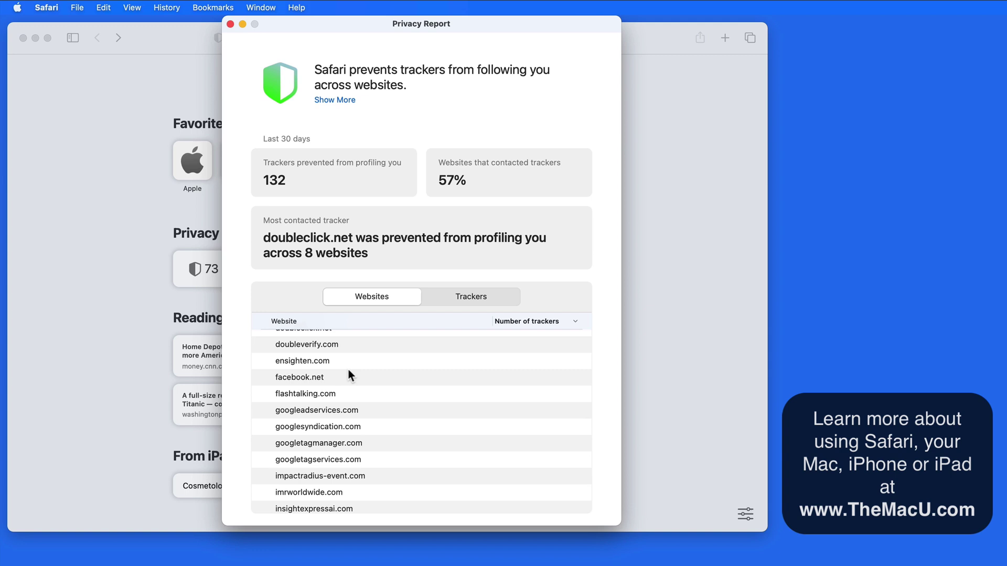
pyautogui.scroll(10, 354, 369)
pyautogui.scroll(5, 354, 370)
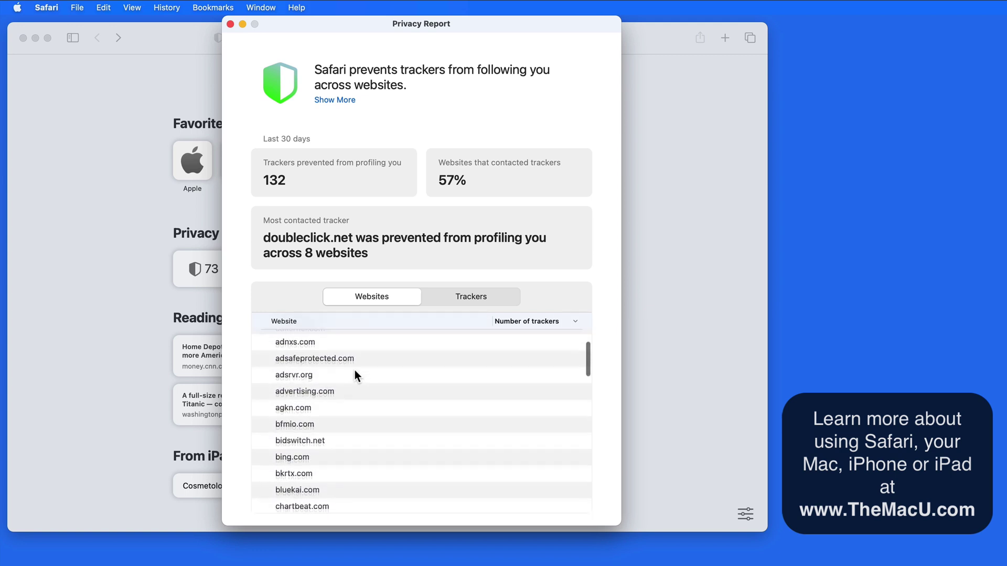
pyautogui.click(265, 354)
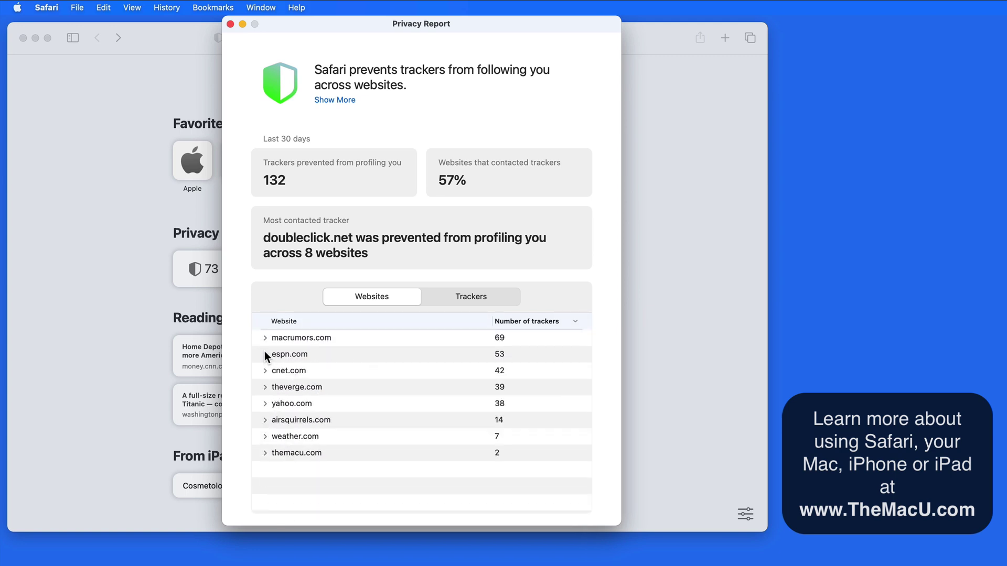
pyautogui.click(495, 297)
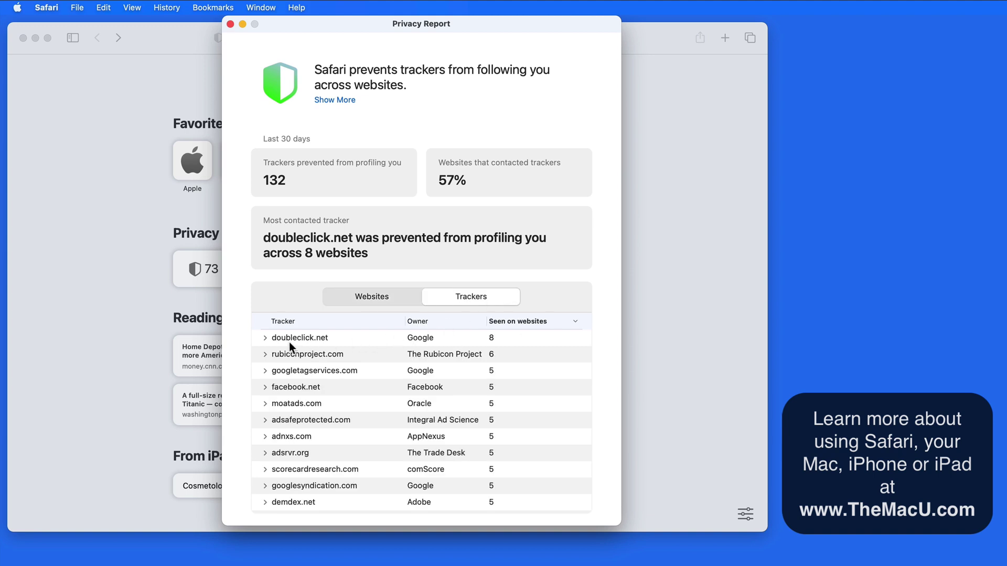
# Step: Show the websites doubleclick.net tracked, then bring up Safari's Privacy settings
pyautogui.click(265, 338)
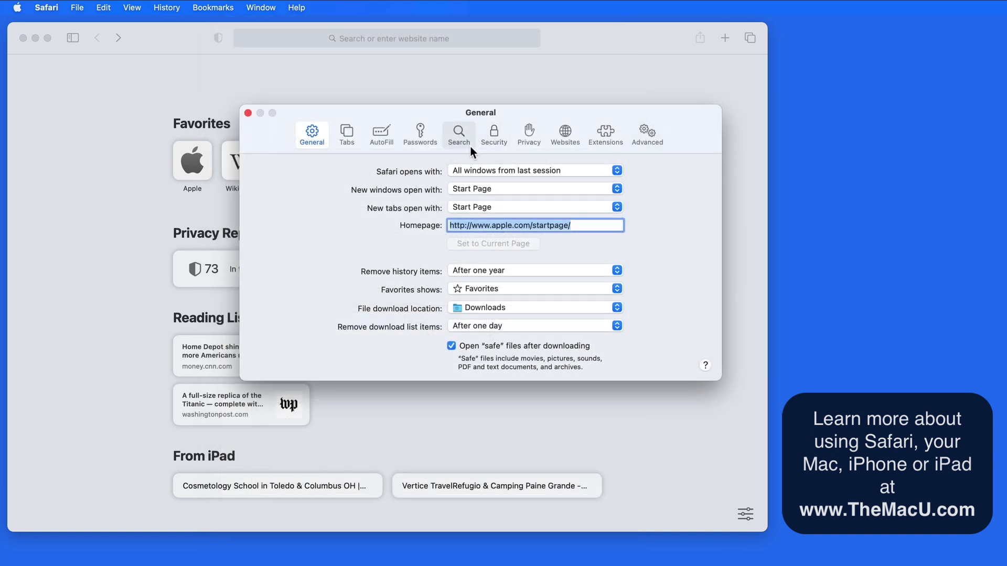
pyautogui.click(538, 145)
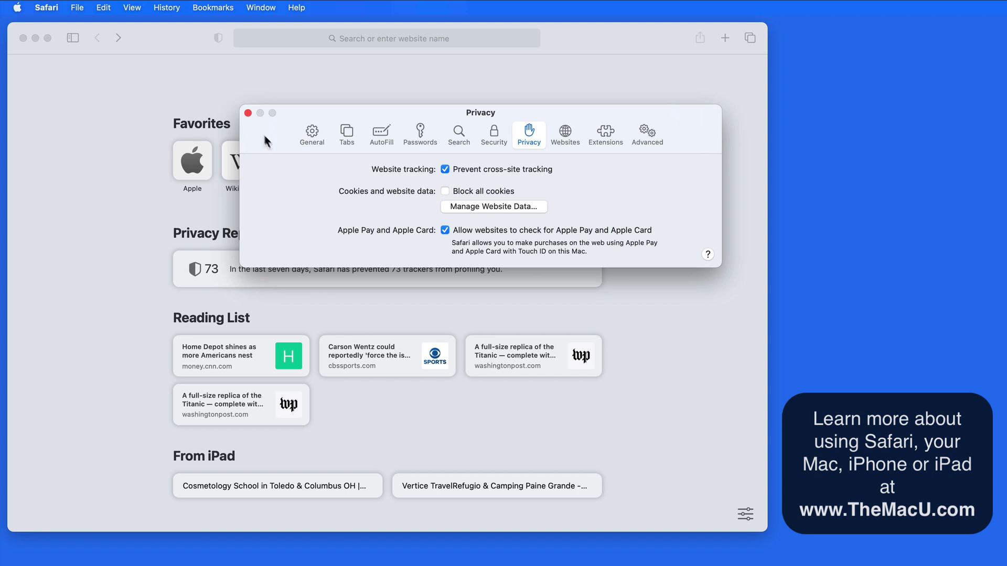
# Step: Remove the cbssports.com card from the sidebar's Reading List, then hide the sidebar
pyautogui.click(247, 114)
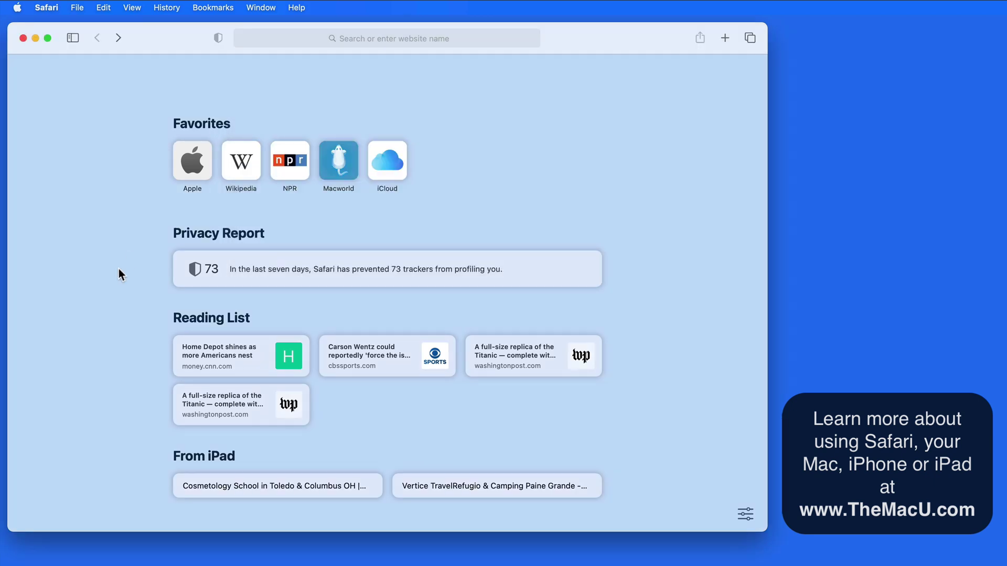
pyautogui.click(72, 38)
pyautogui.click(130, 72)
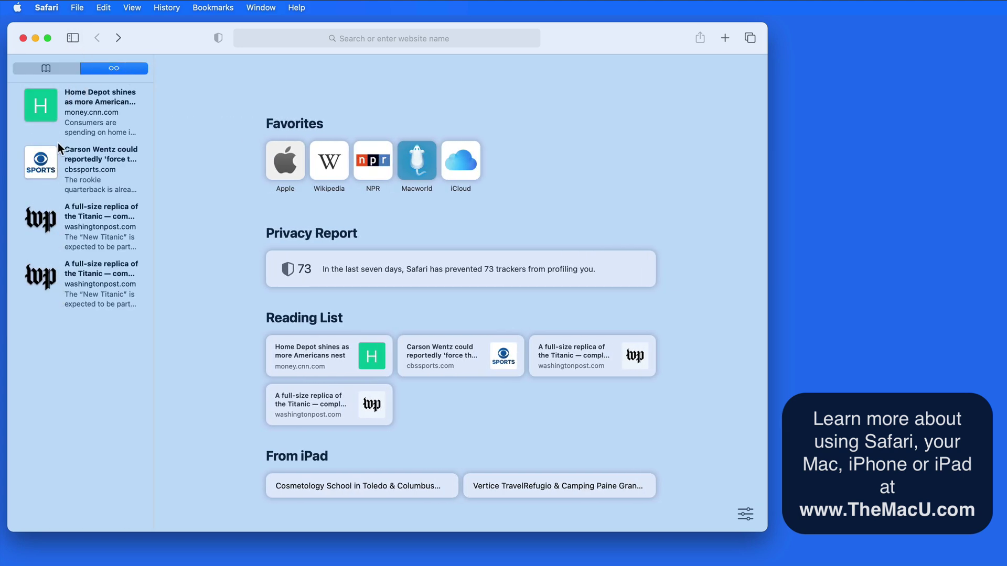
pyautogui.scroll(2, 57, 142)
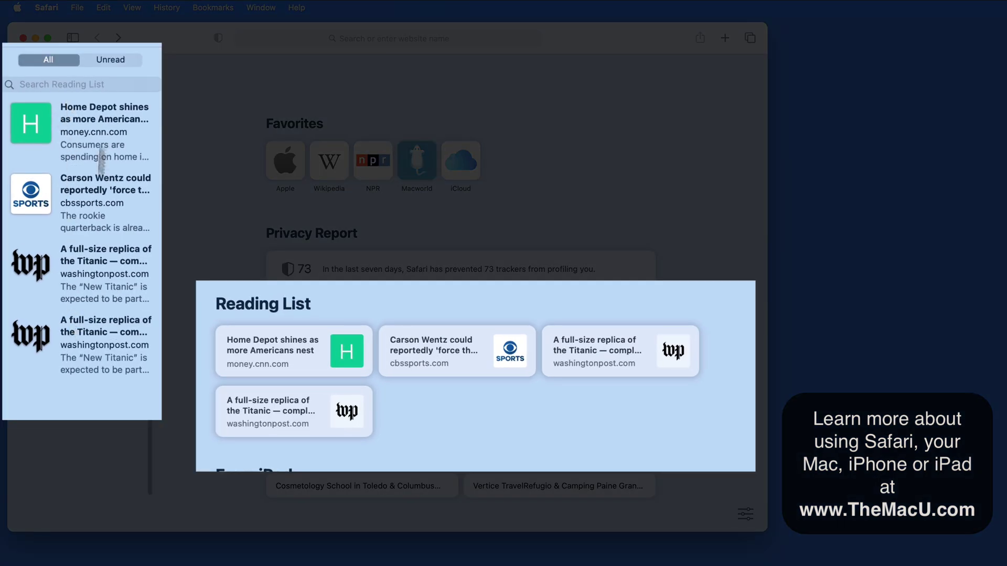
pyautogui.click(111, 78)
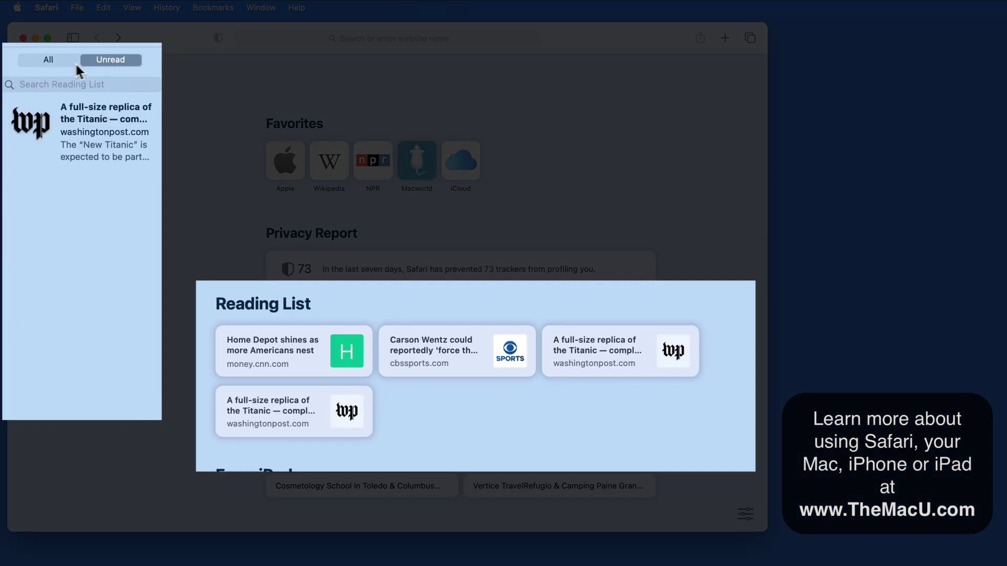
pyautogui.click(50, 60)
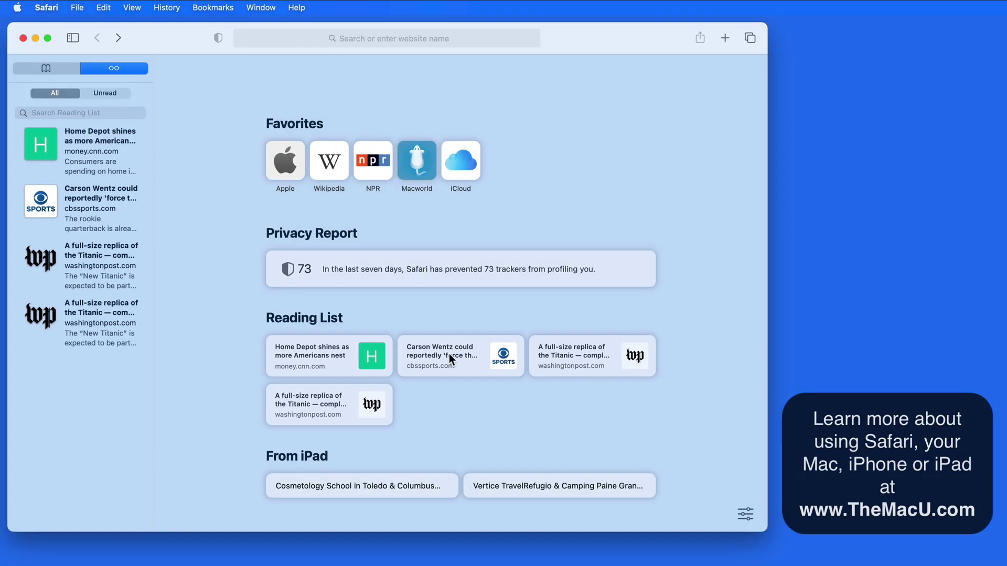
pyautogui.rightClick(449, 353)
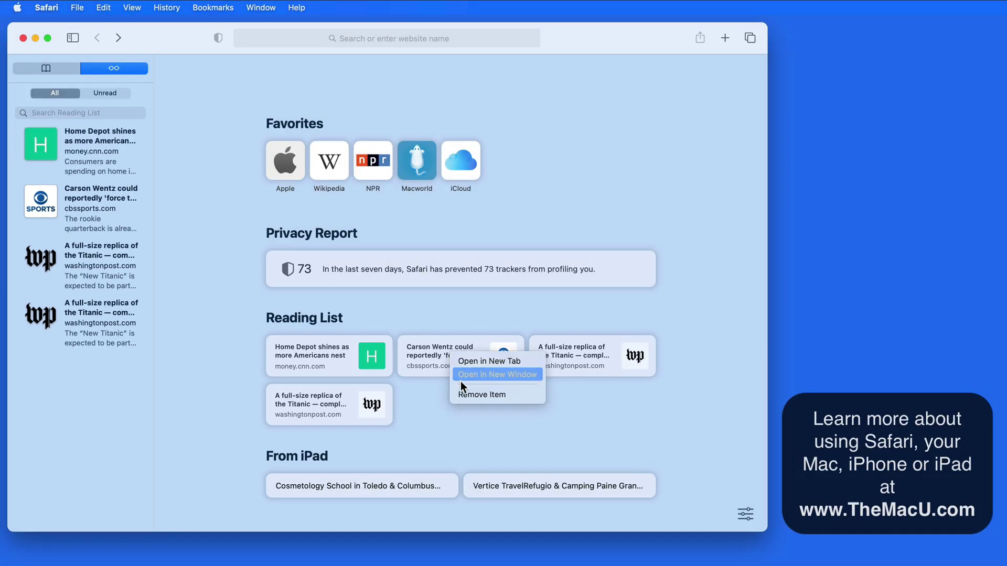
pyautogui.click(467, 397)
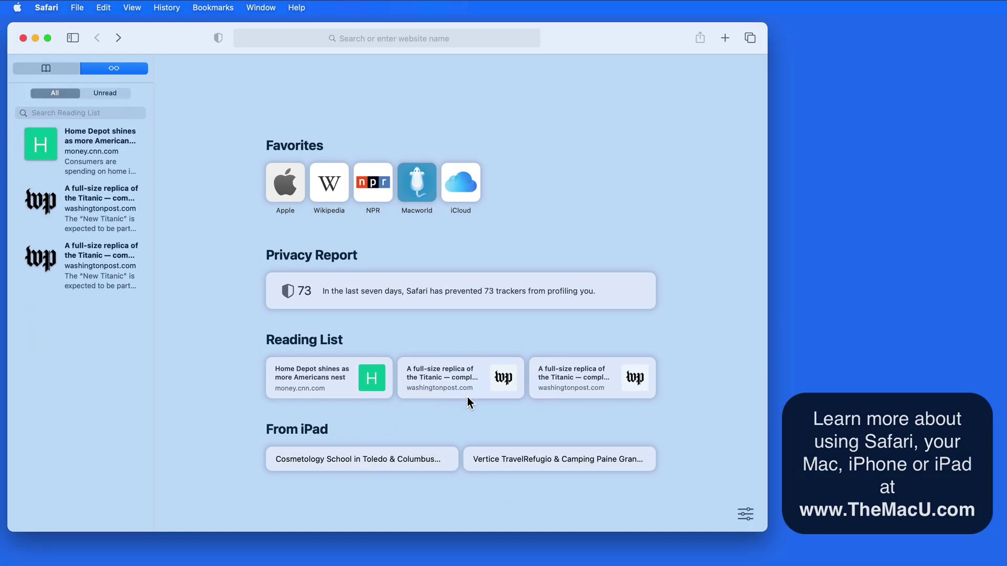
pyautogui.click(52, 68)
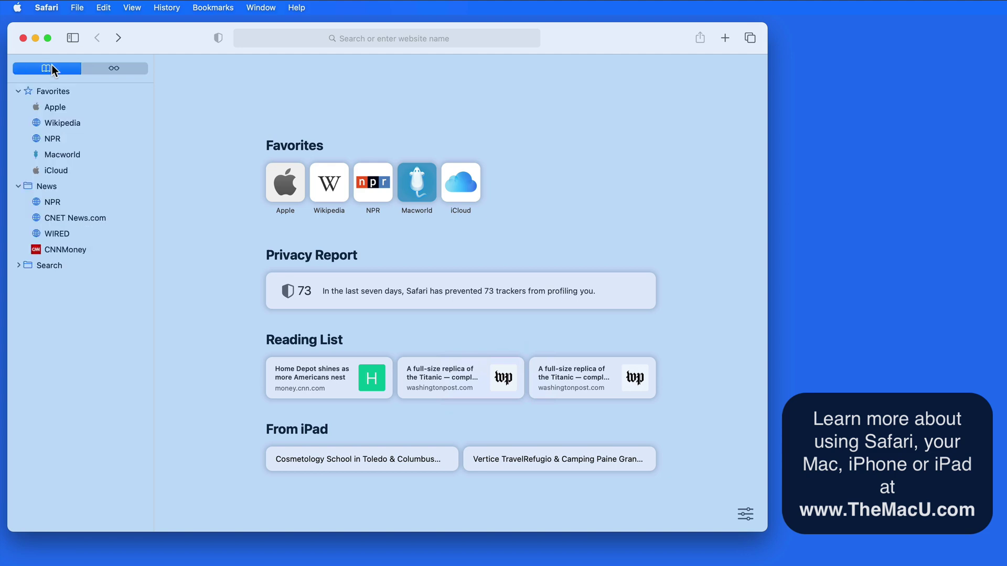
pyautogui.click(74, 38)
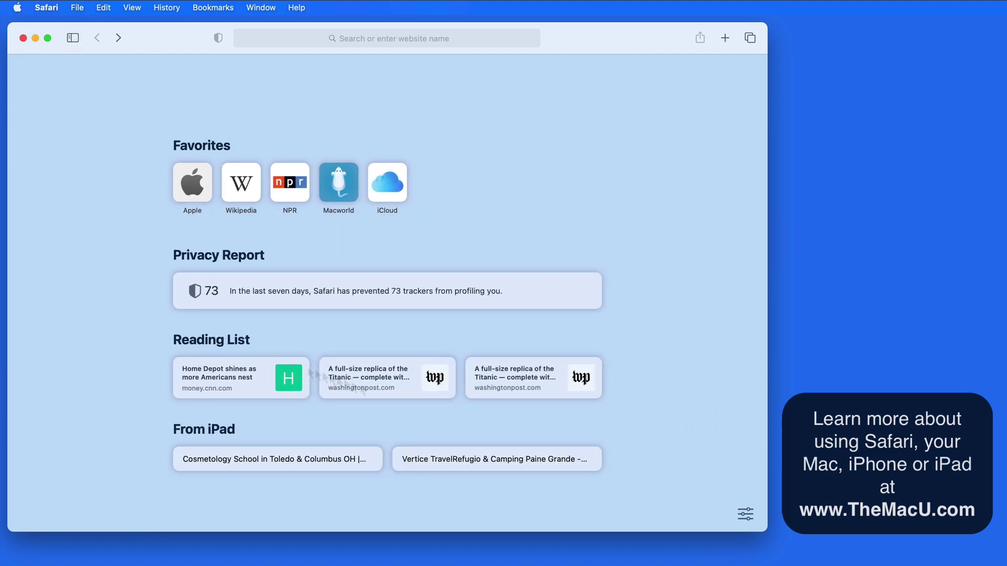
# Step: Uncheck Privacy Report, Reading List and iCloud Tabs in the start page options, keeping Favorites
pyautogui.click(745, 514)
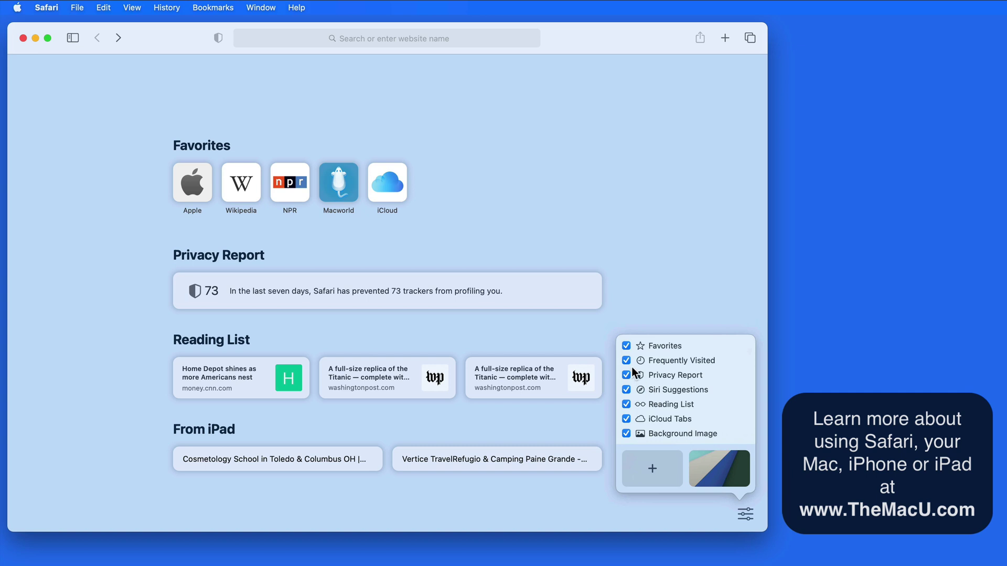
pyautogui.click(626, 346)
pyautogui.click(626, 346)
pyautogui.click(626, 374)
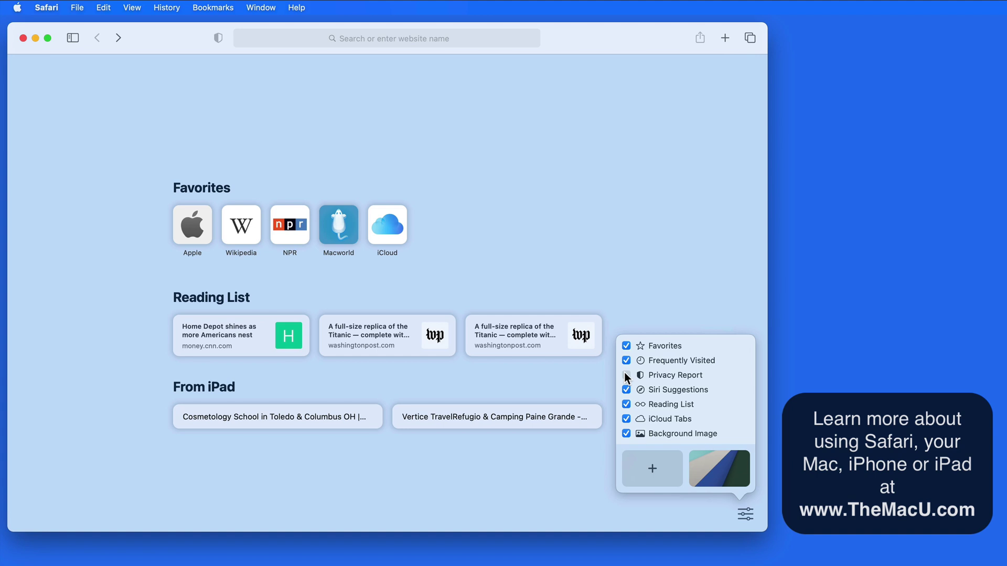
pyautogui.click(626, 405)
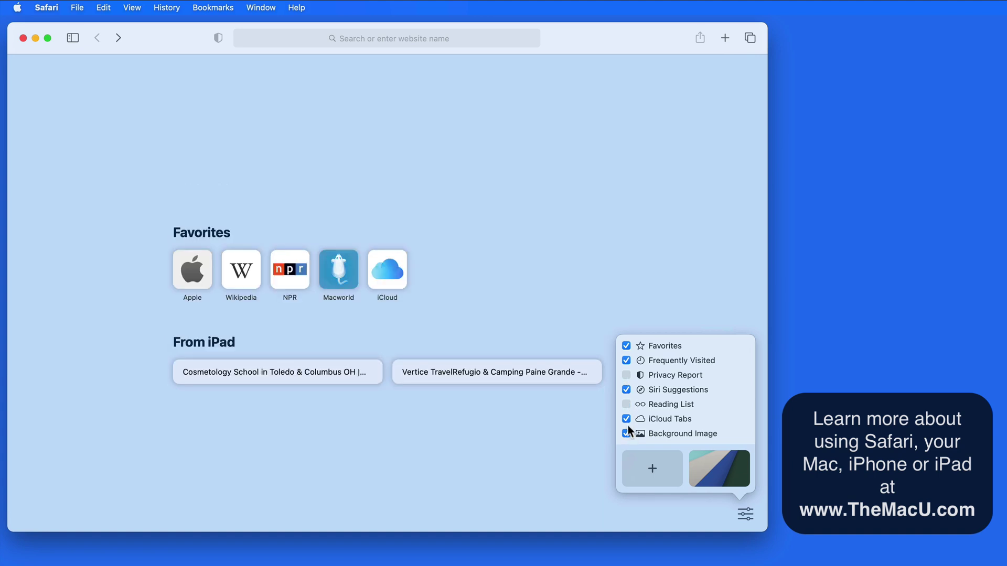
pyautogui.click(627, 419)
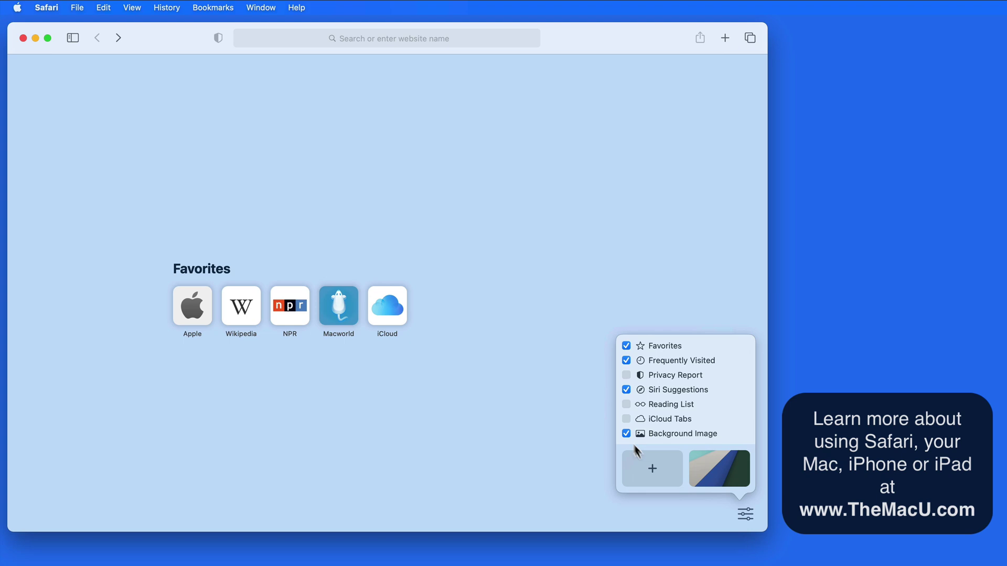
# Step: Set the start page background to the brown dog photo from the Photos library
pyautogui.hscroll(5, 706, 470)
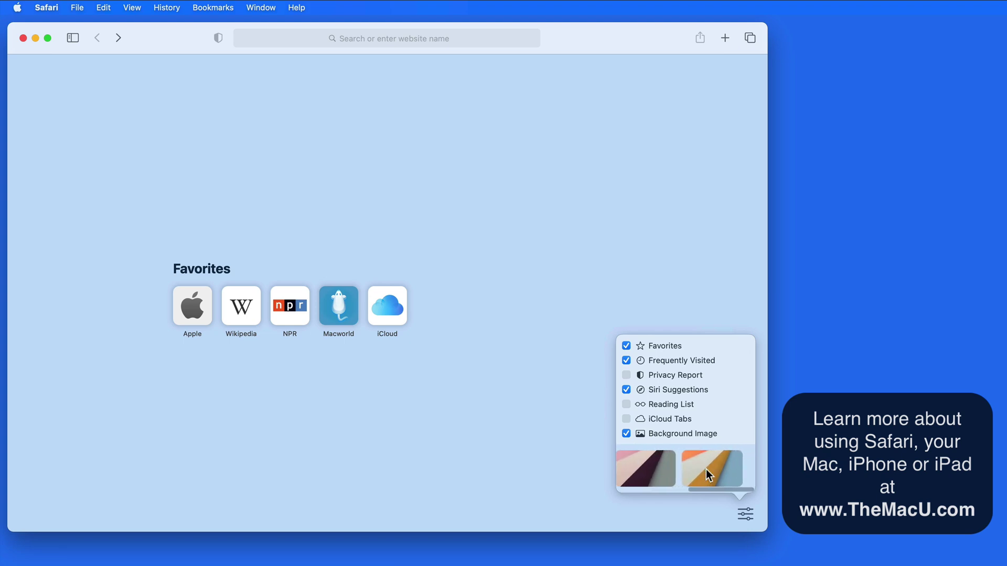
pyautogui.hscroll(-2, 706, 469)
pyautogui.click(713, 468)
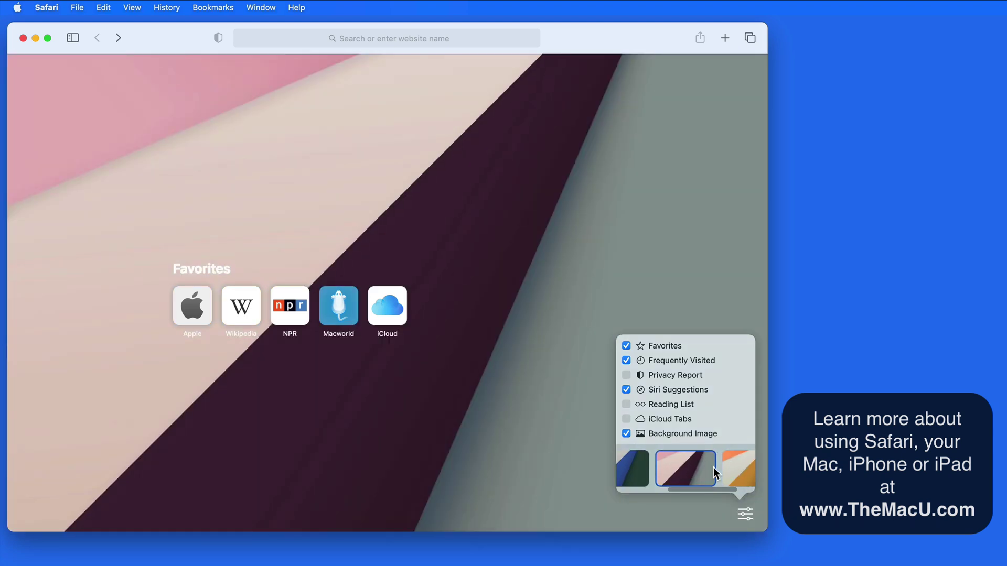
pyautogui.hscroll(-3, 713, 468)
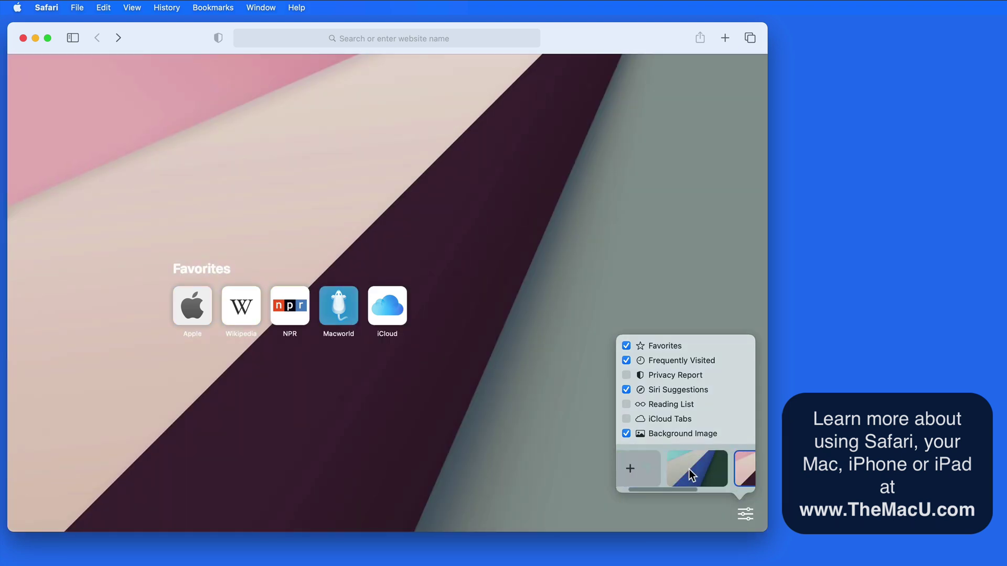
pyautogui.click(654, 467)
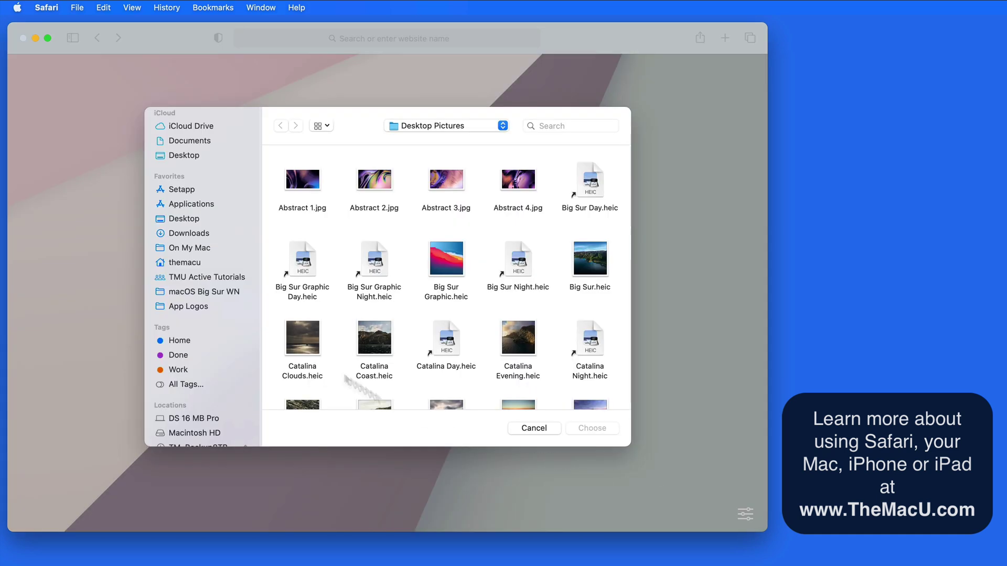
pyautogui.scroll(-5, 200, 379)
pyautogui.click(187, 433)
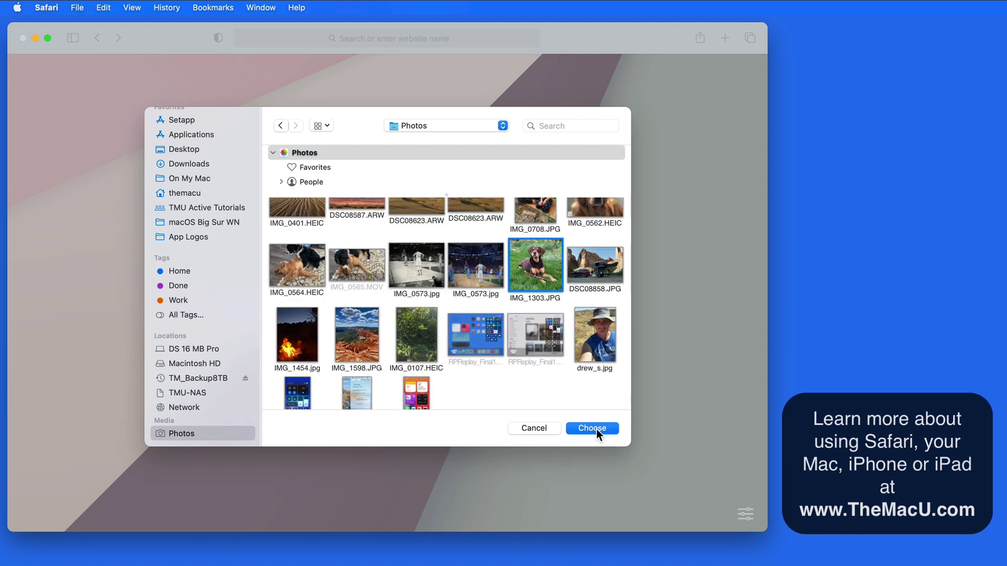
pyautogui.click(596, 429)
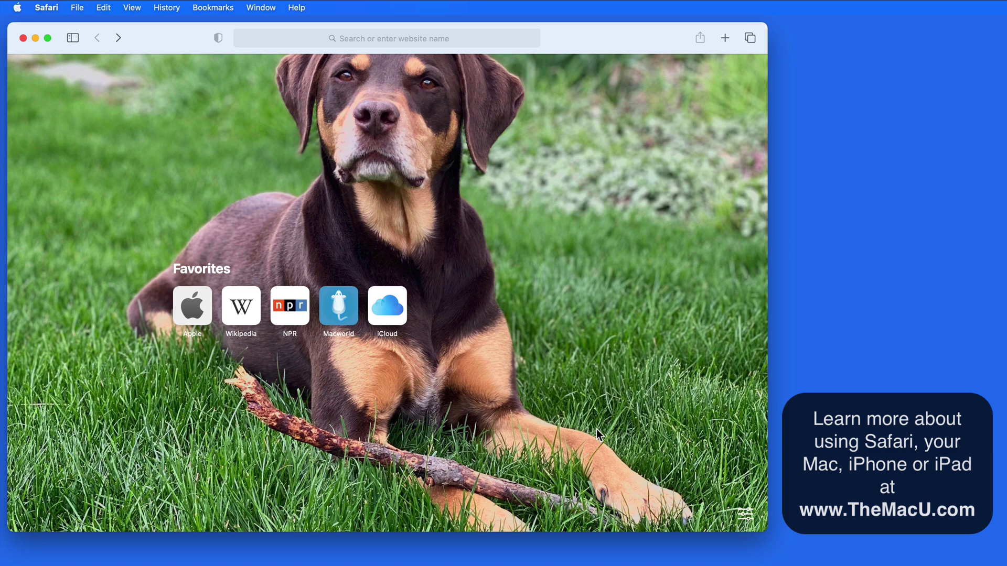
pyautogui.click(745, 515)
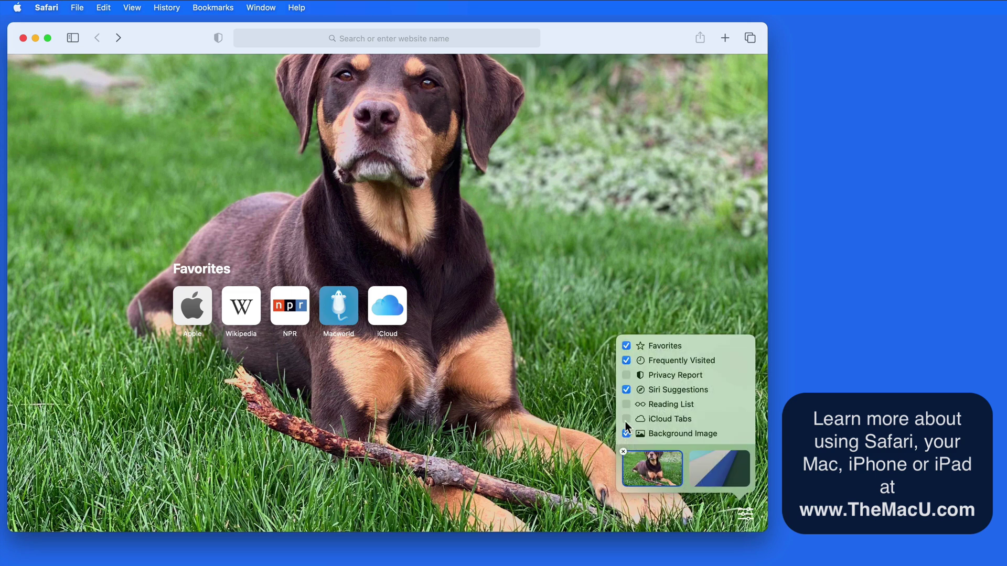